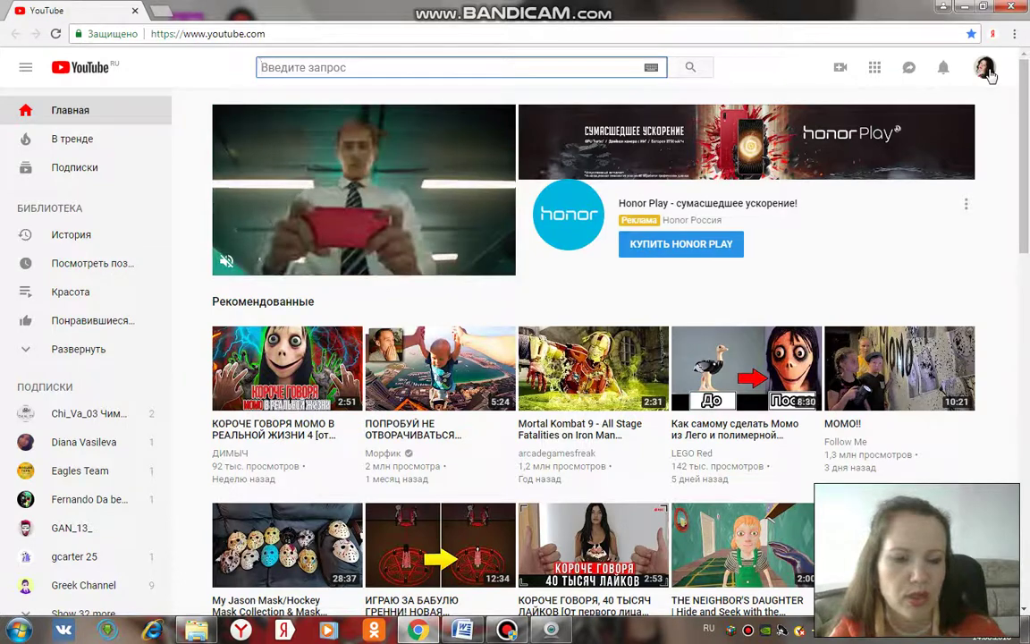
Step: Open Creator Studio's list of all live broadcasts and start creating a new broadcast
{"action": "left_click", "coordinate": [986, 69]}
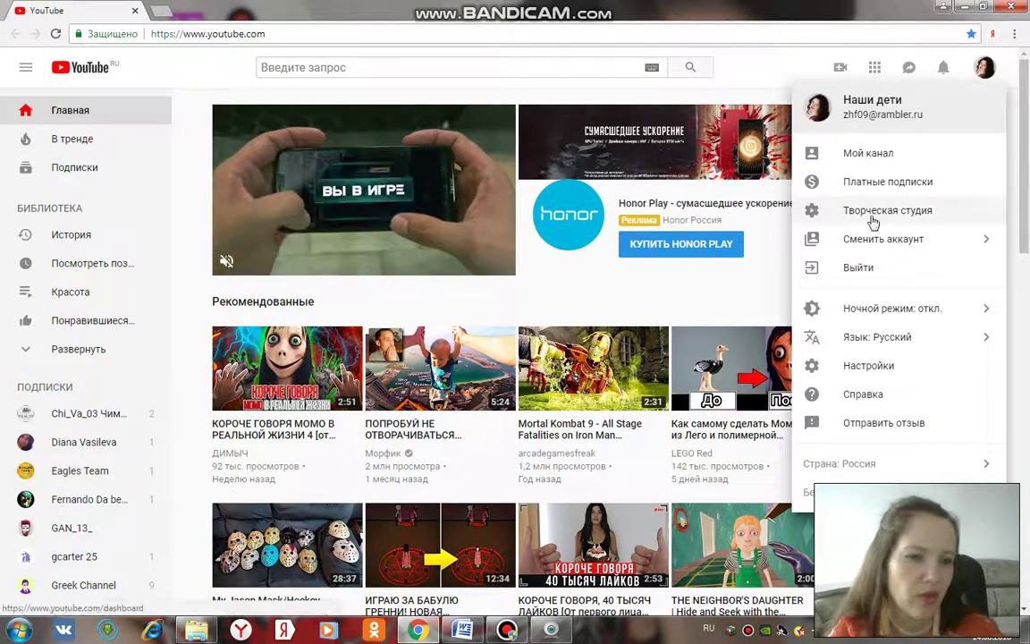
{"action": "left_click", "coordinate": [875, 214]}
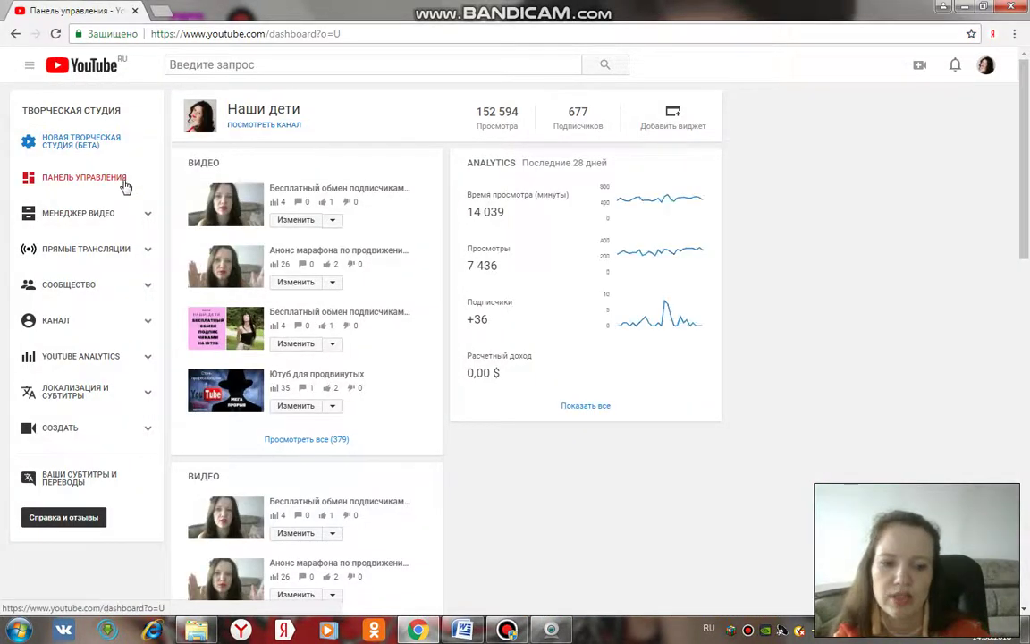
{"action": "left_click", "coordinate": [143, 256]}
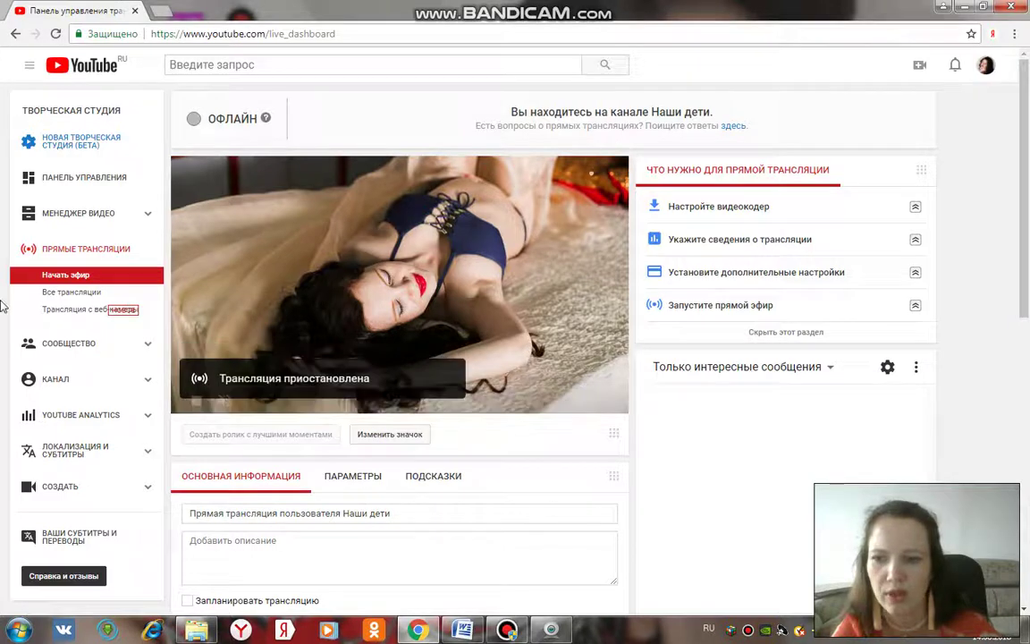
{"action": "left_click", "coordinate": [76, 291]}
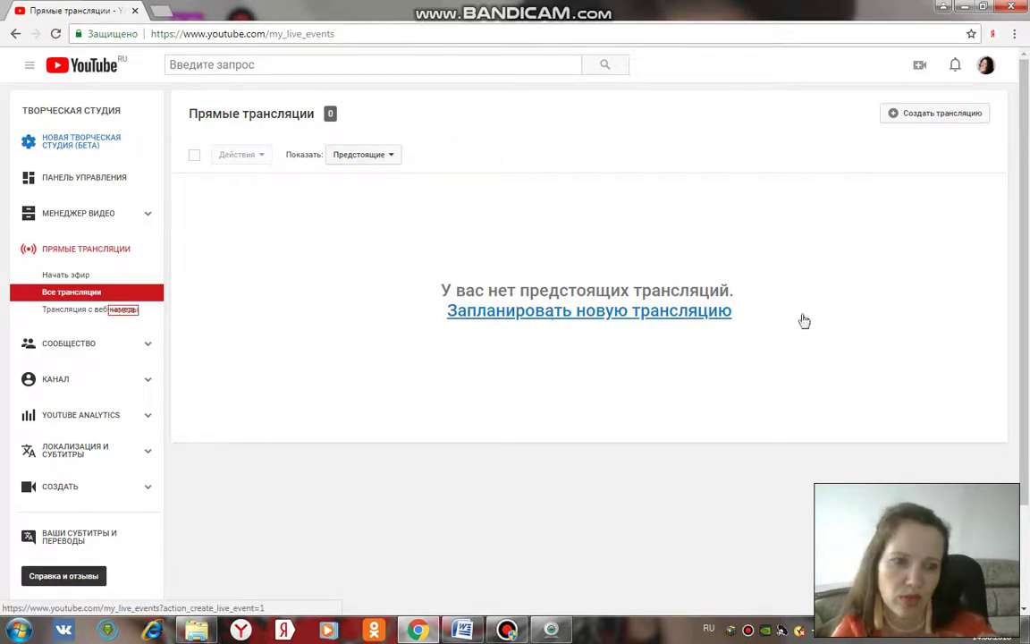
{"action": "left_click", "coordinate": [934, 116]}
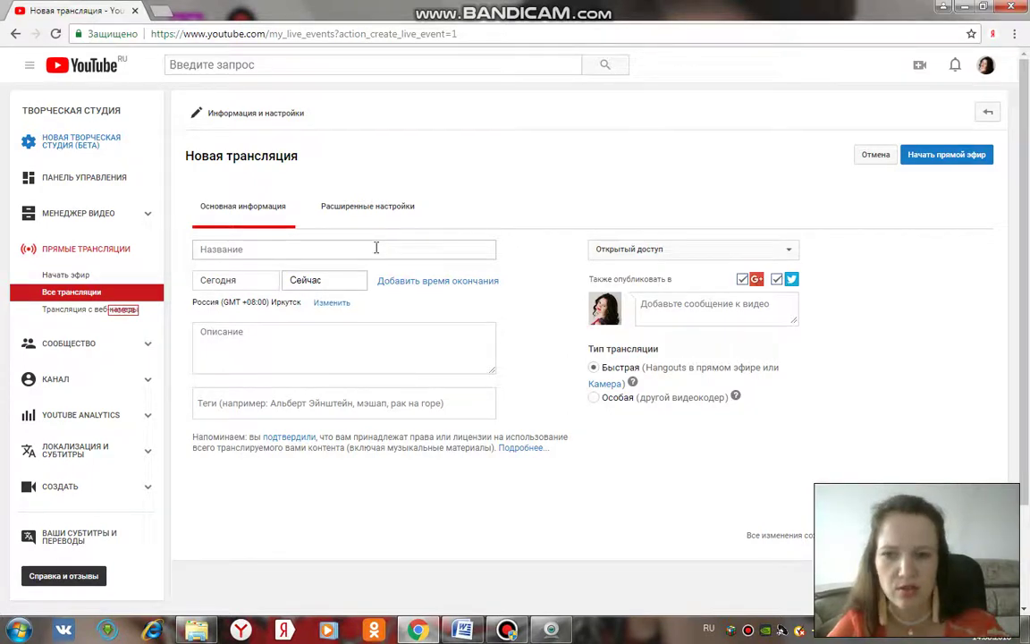
Step: Title the new broadcast "Пробный эфир"
{"action": "left_click", "coordinate": [263, 250]}
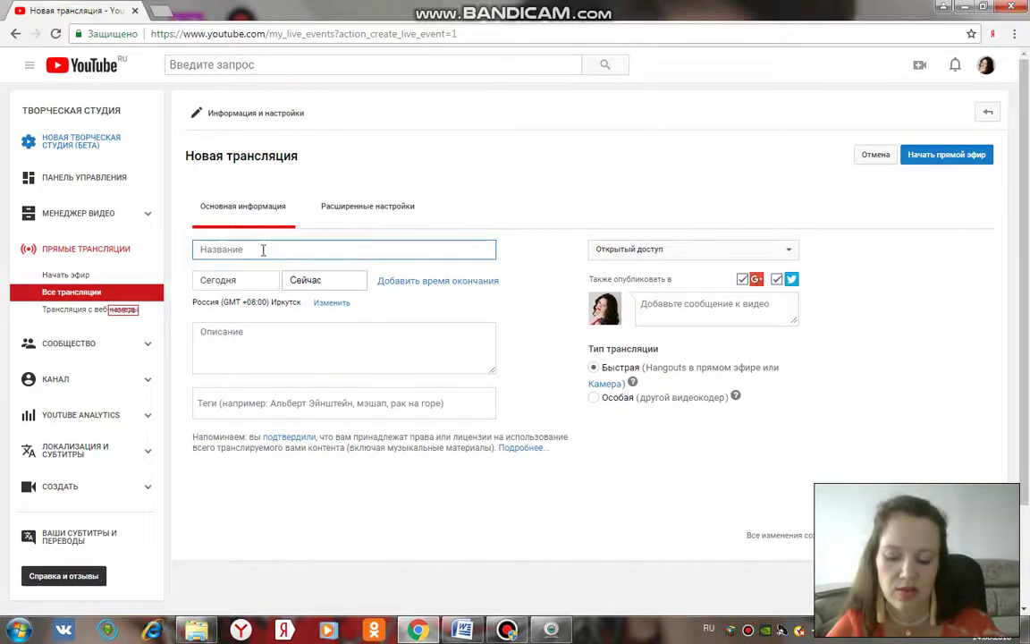
{"action": "type", "text": "М"}
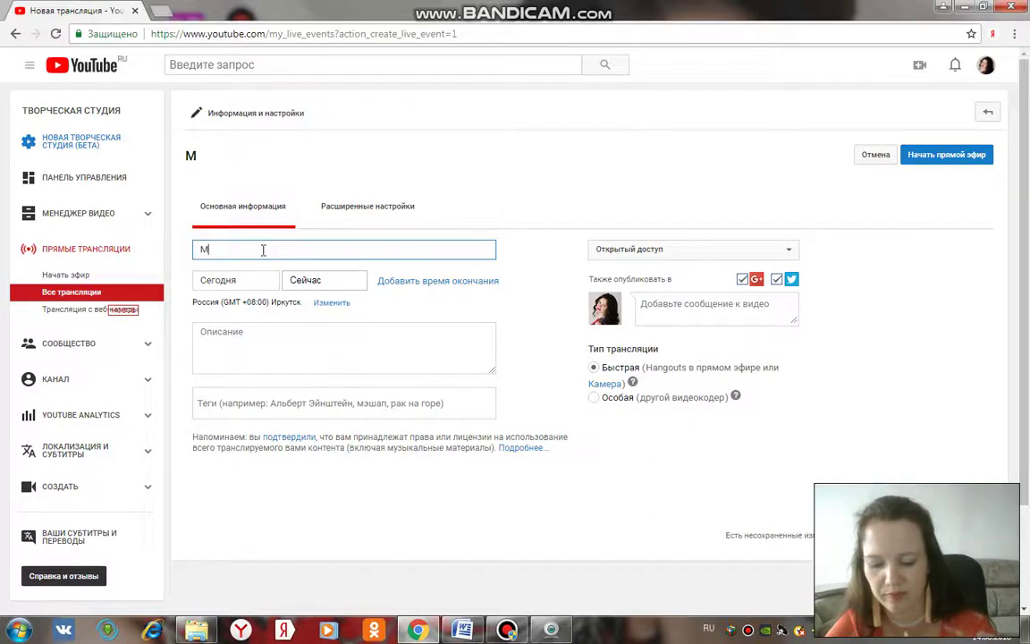
{"action": "key", "text": "BackSpace"}
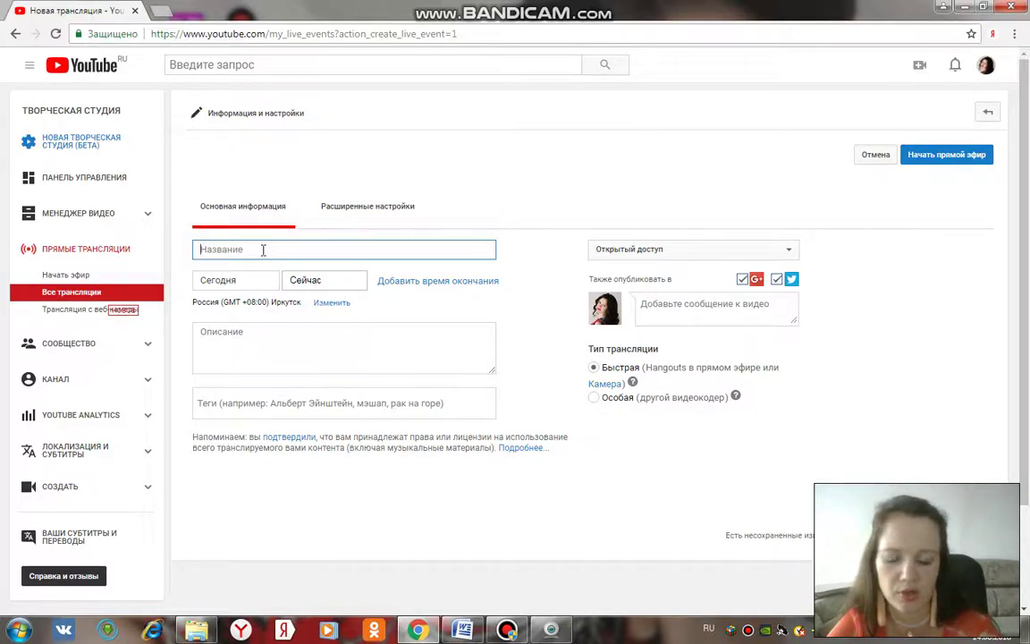
{"action": "type", "text": "Пробны"}
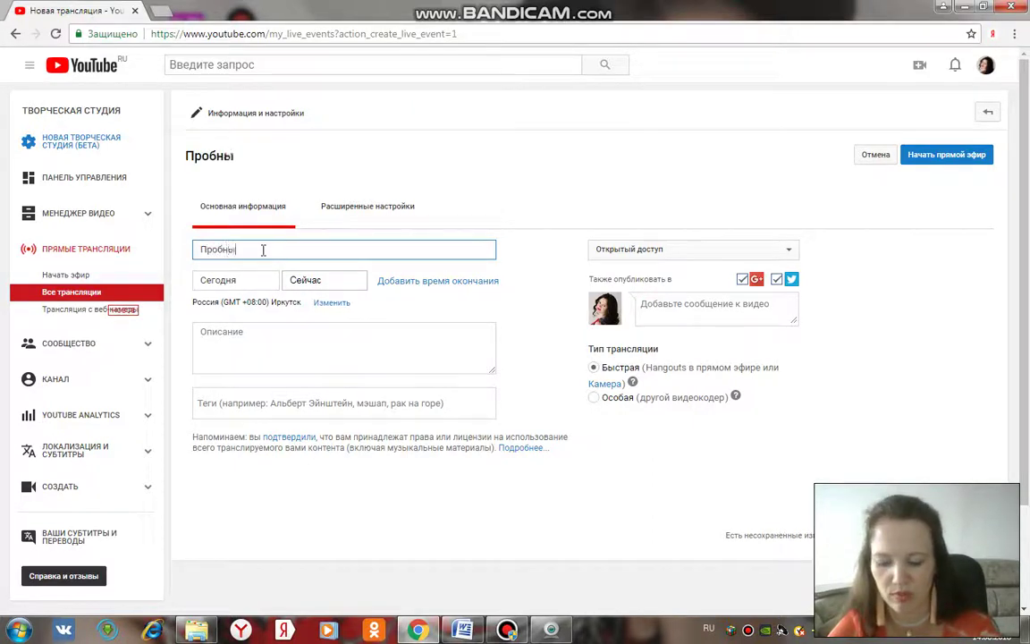
{"action": "type", "text": "й эфир"}
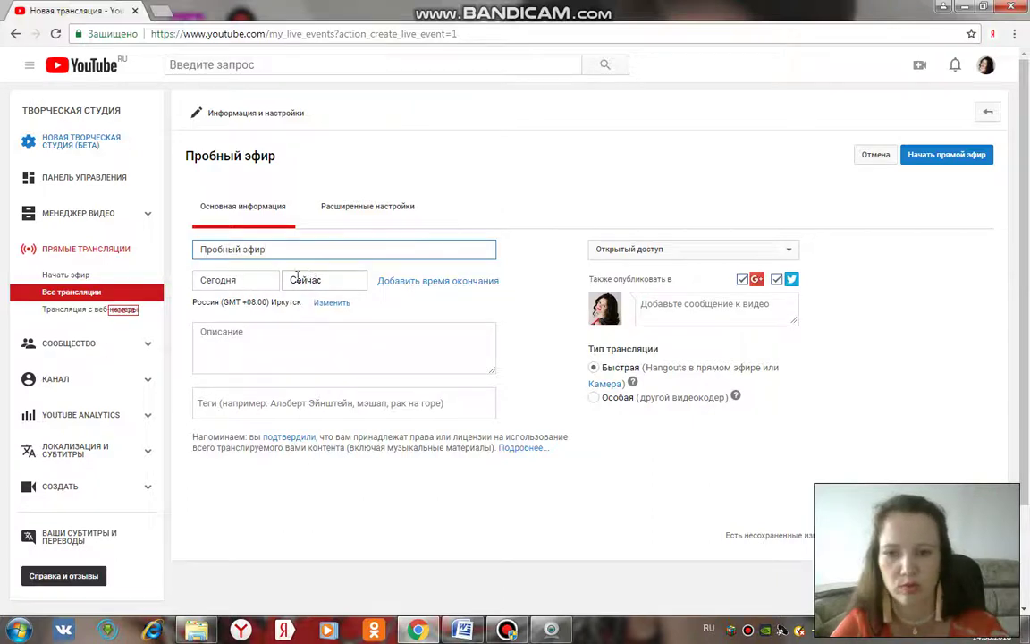
Step: Choose today, 14 August 2018, as the broadcast's start date and check the available start times
{"action": "left_click", "coordinate": [250, 280]}
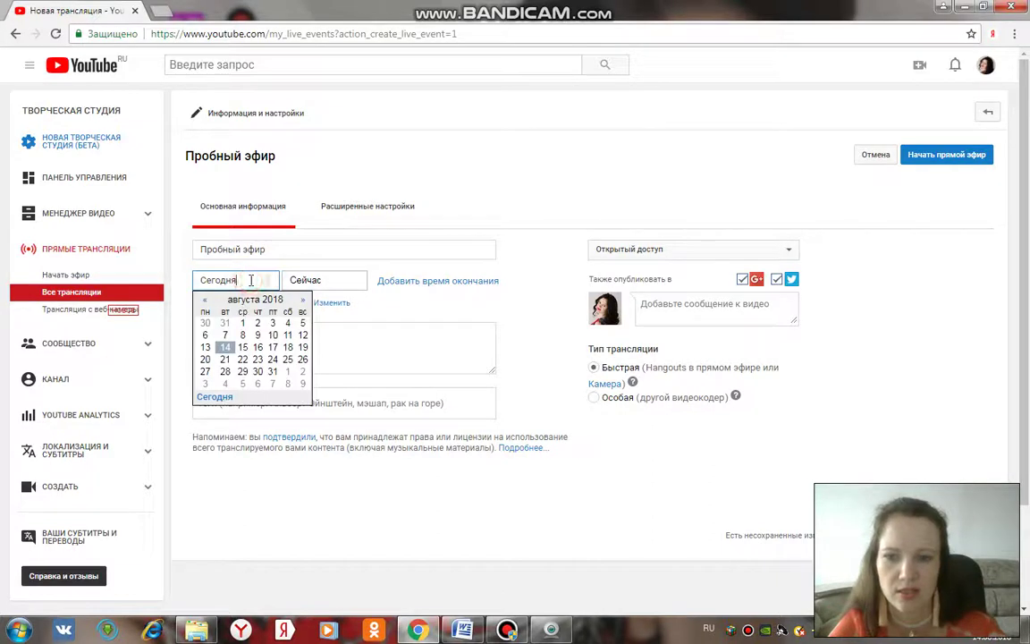
{"action": "left_click", "coordinate": [230, 351]}
{"action": "left_click", "coordinate": [347, 284]}
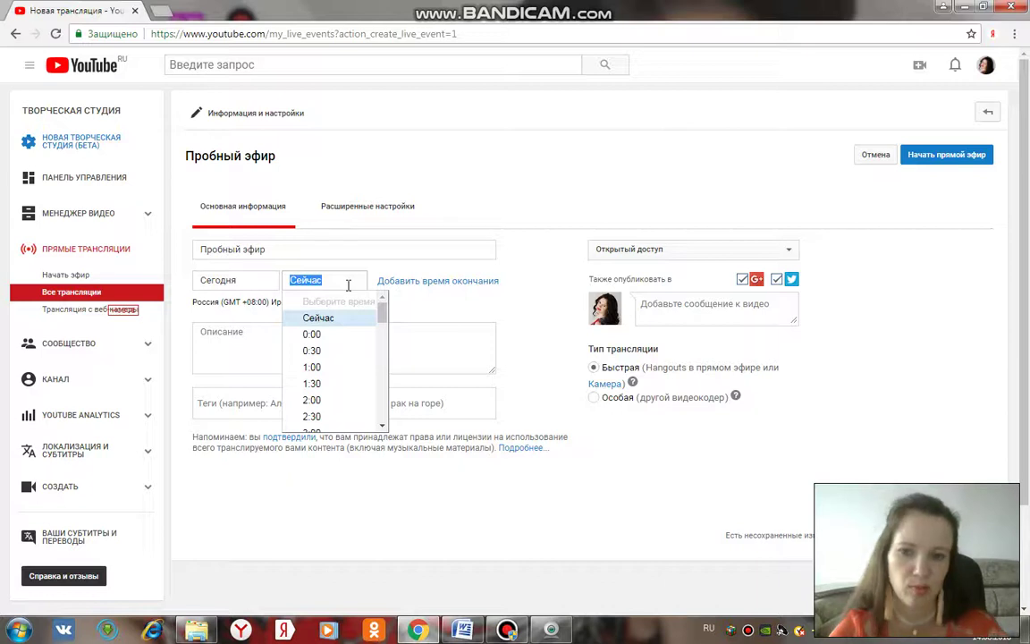
{"action": "left_click", "coordinate": [398, 273]}
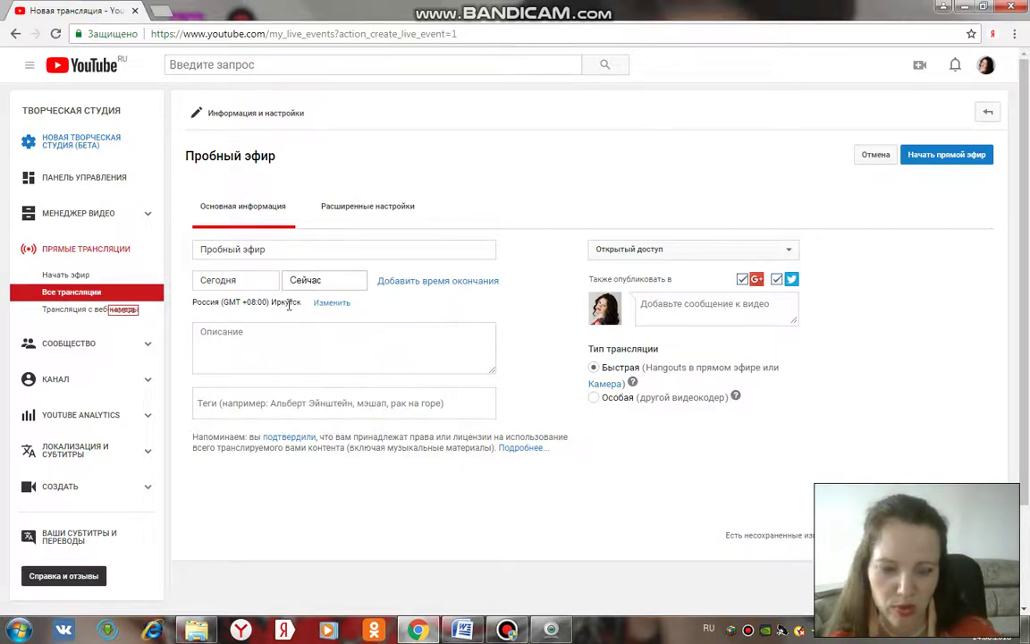
Step: Set the broadcast's start time to 14:40
{"action": "left_click", "coordinate": [328, 281]}
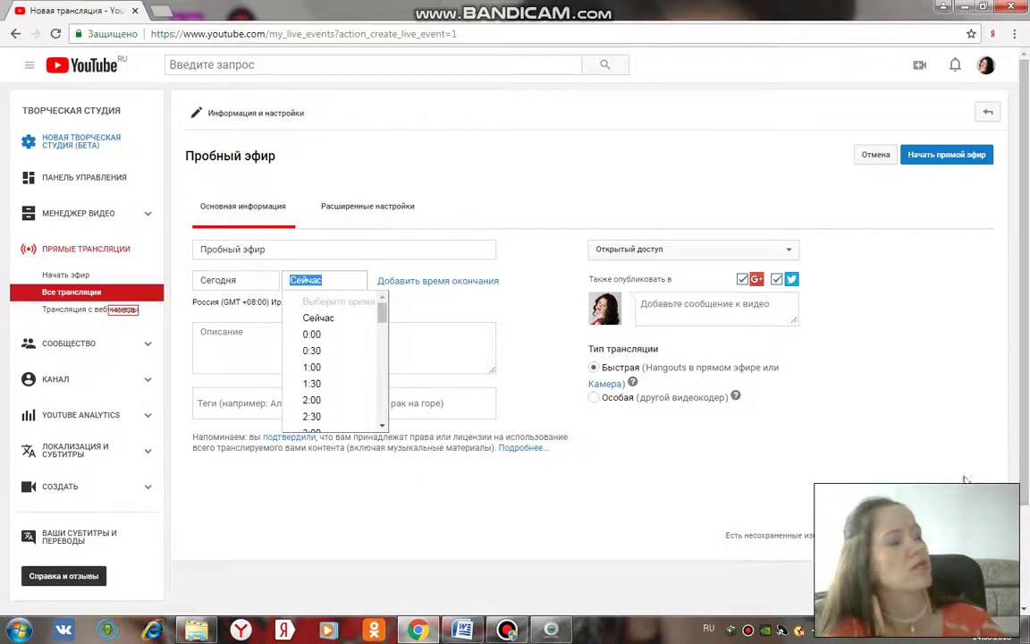
{"action": "left_click_drag", "start_coordinate": [382, 318], "coordinate": [379, 378]}
{"action": "left_click", "coordinate": [347, 367]}
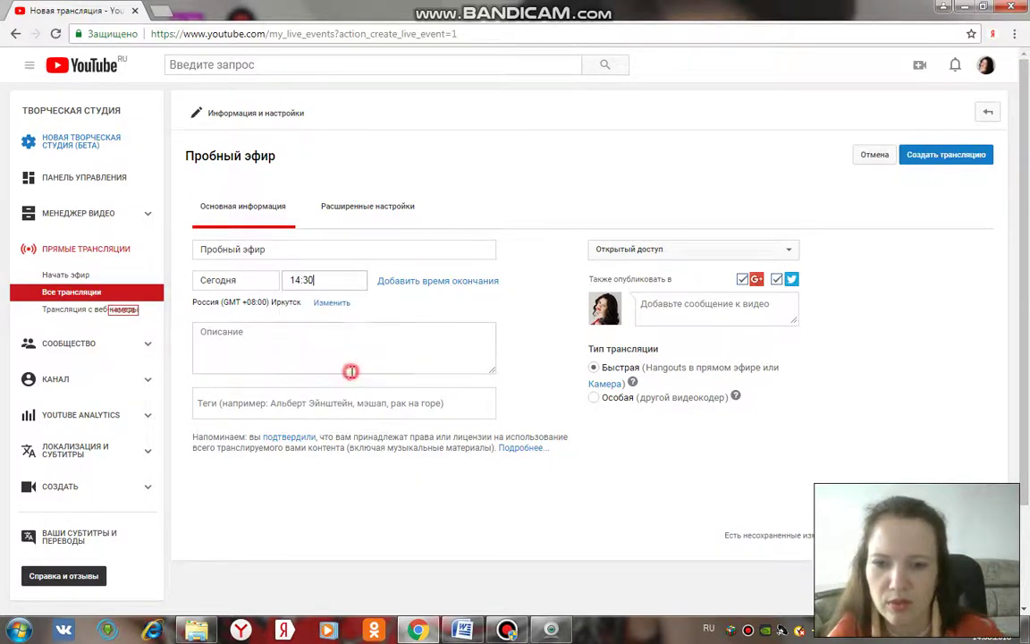
{"action": "left_click", "coordinate": [306, 278]}
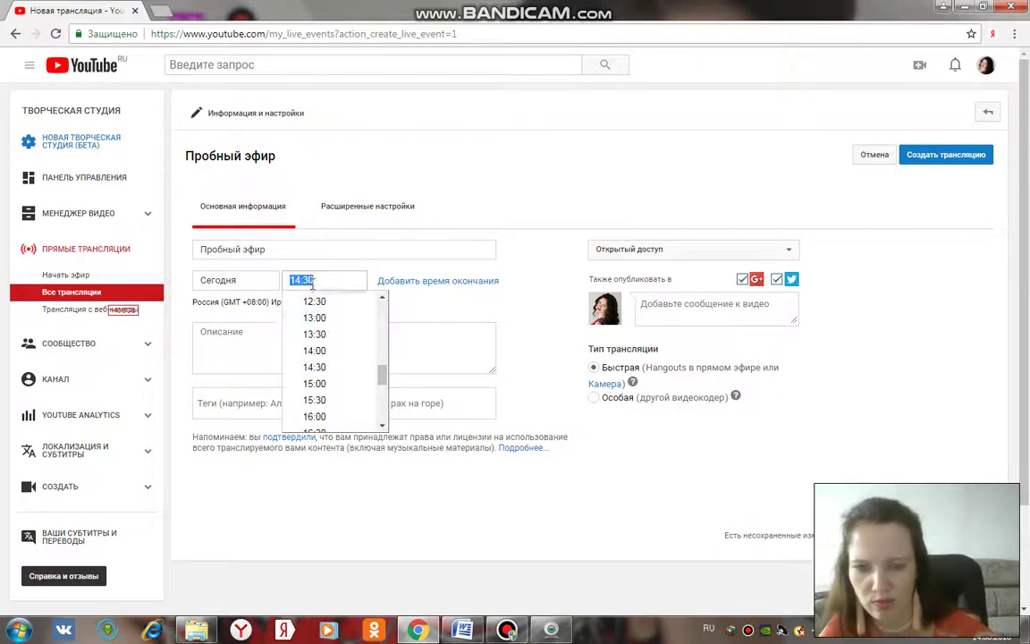
{"action": "left_click", "coordinate": [299, 278]}
{"action": "key", "text": "BackSpace"}
{"action": "key", "text": "BackSpace"}
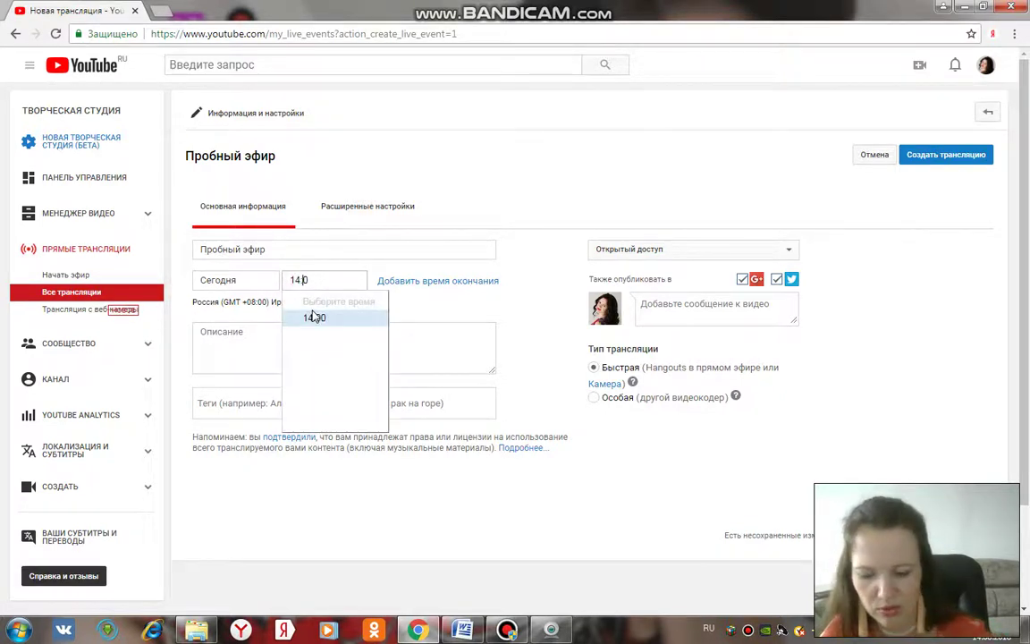
{"action": "type", "text": "40"}
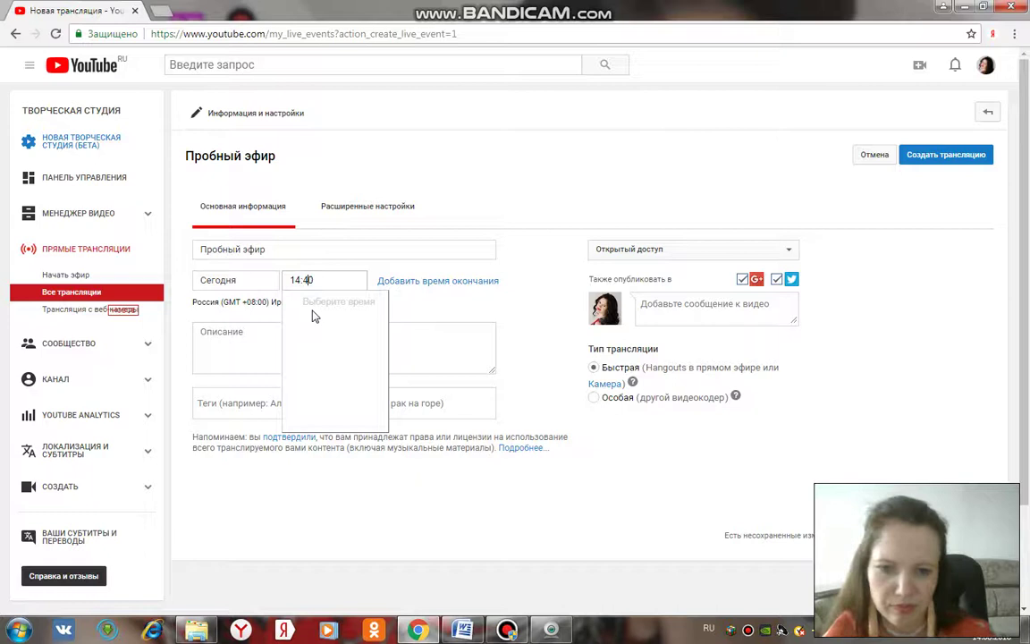
{"action": "left_click", "coordinate": [479, 304]}
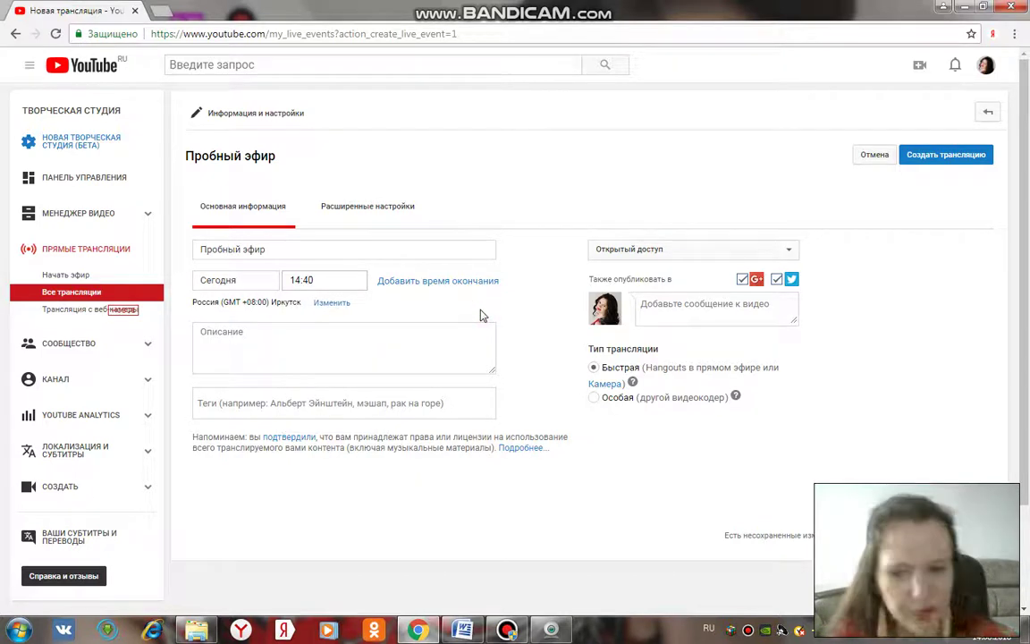
Step: Enter the broadcast description "моя первая попытка прямого эфира"
{"action": "left_click", "coordinate": [320, 335]}
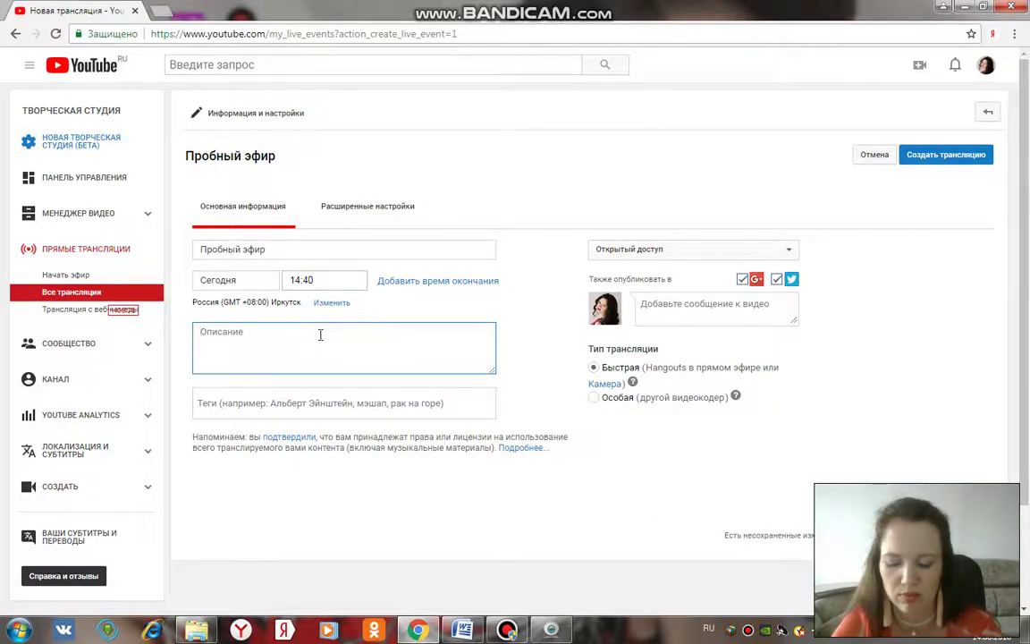
{"action": "type", "text": "М"}
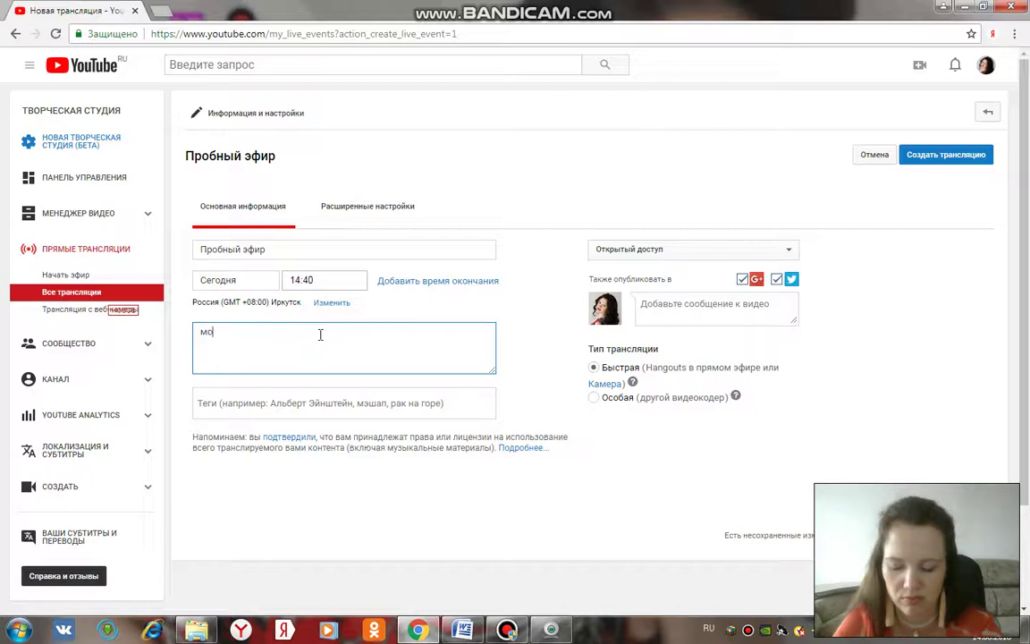
{"action": "type", "text": "оя первая п"}
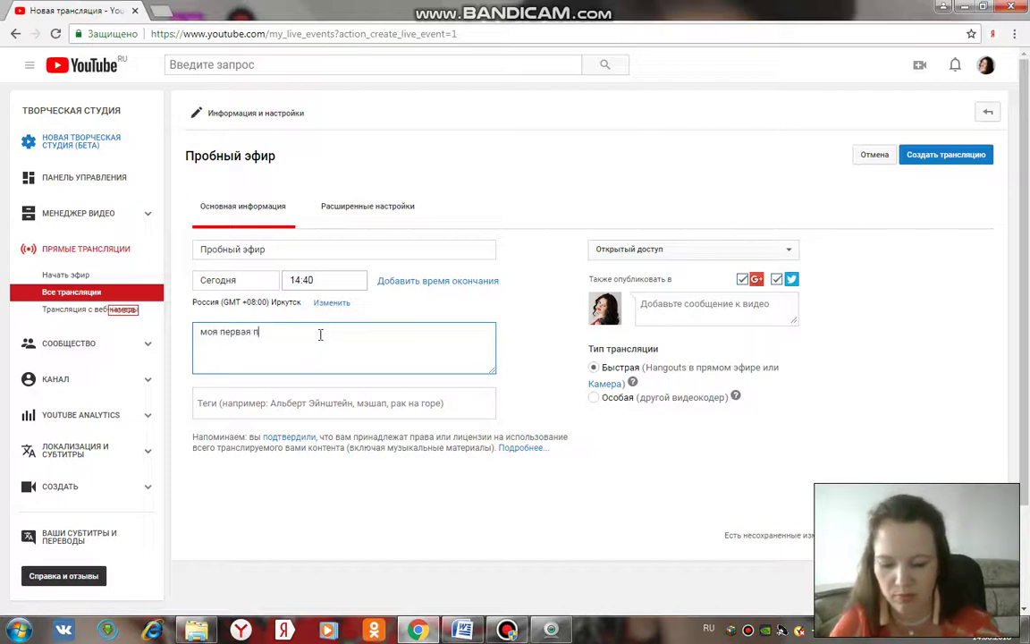
{"action": "type", "text": "опытка прям"}
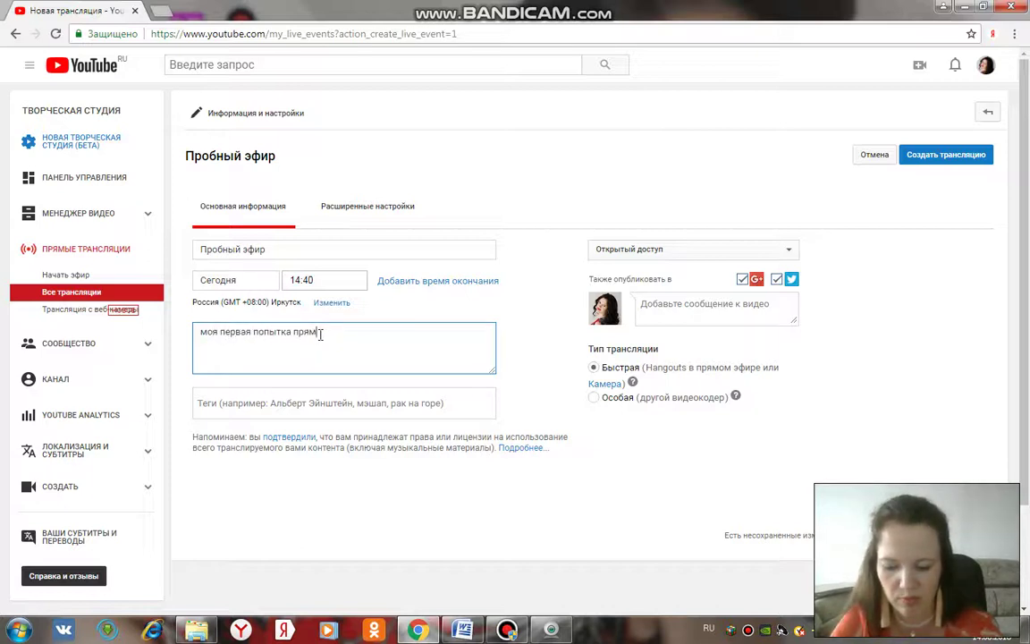
{"action": "type", "text": "ого эфира"}
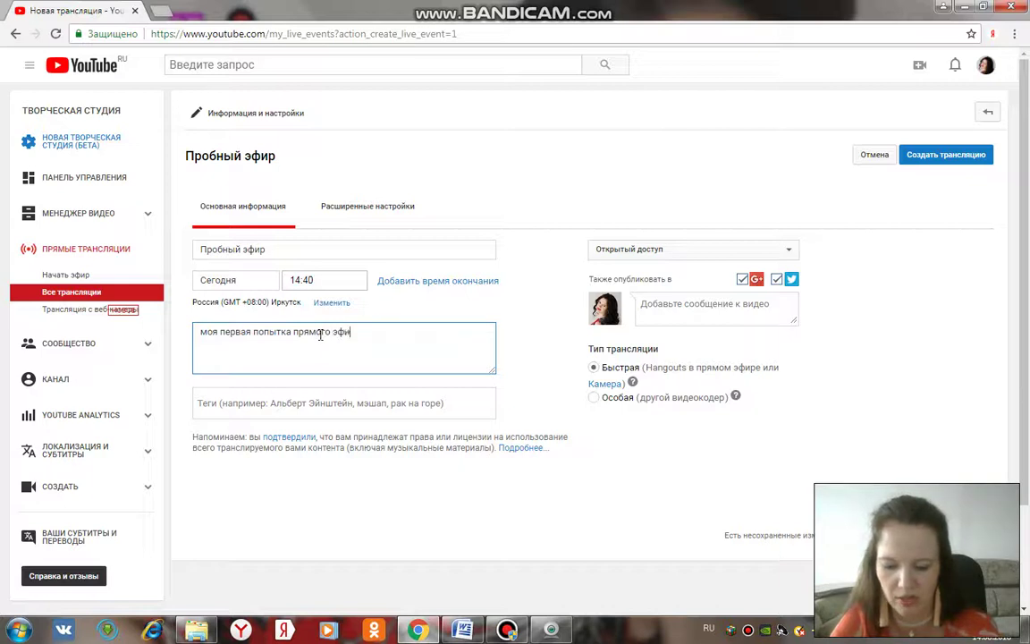
Step: Add the tag "прямой эфир" to the broadcast
{"action": "left_click", "coordinate": [264, 406]}
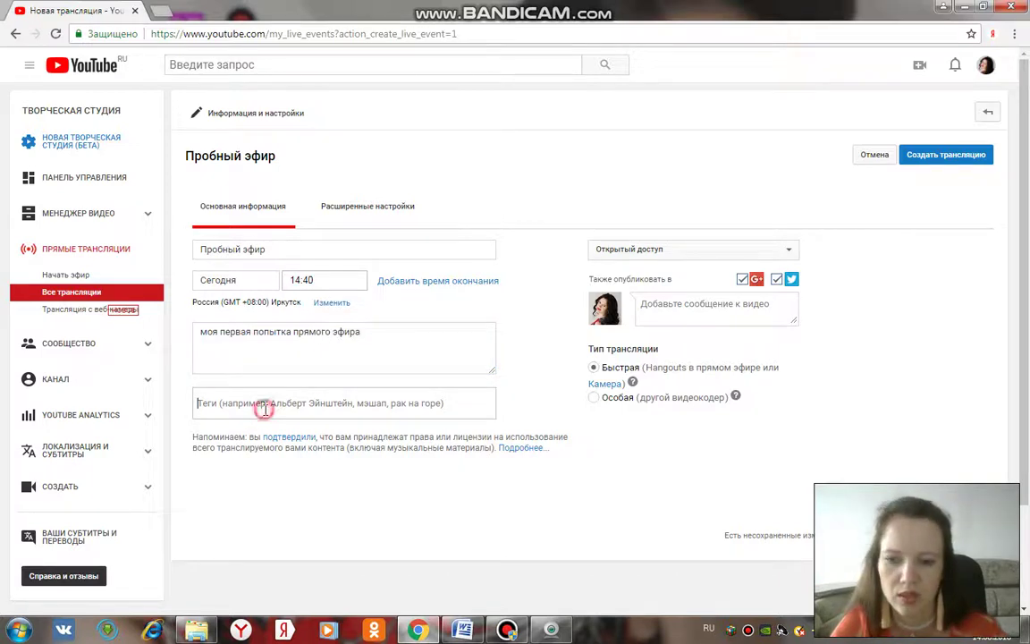
{"action": "type", "text": "прям"}
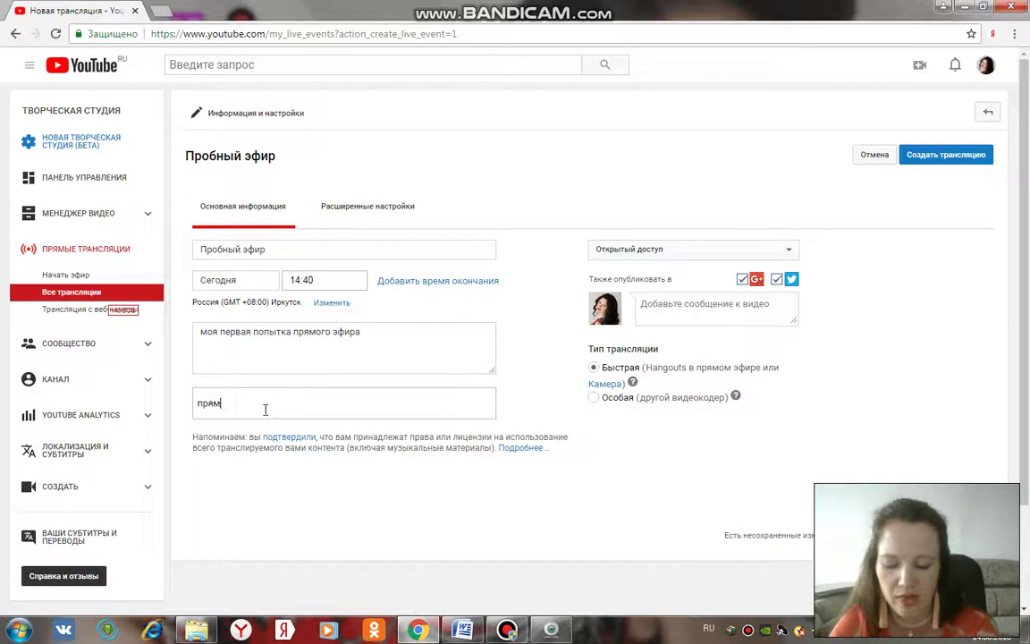
{"action": "type", "text": "ой эфир"}
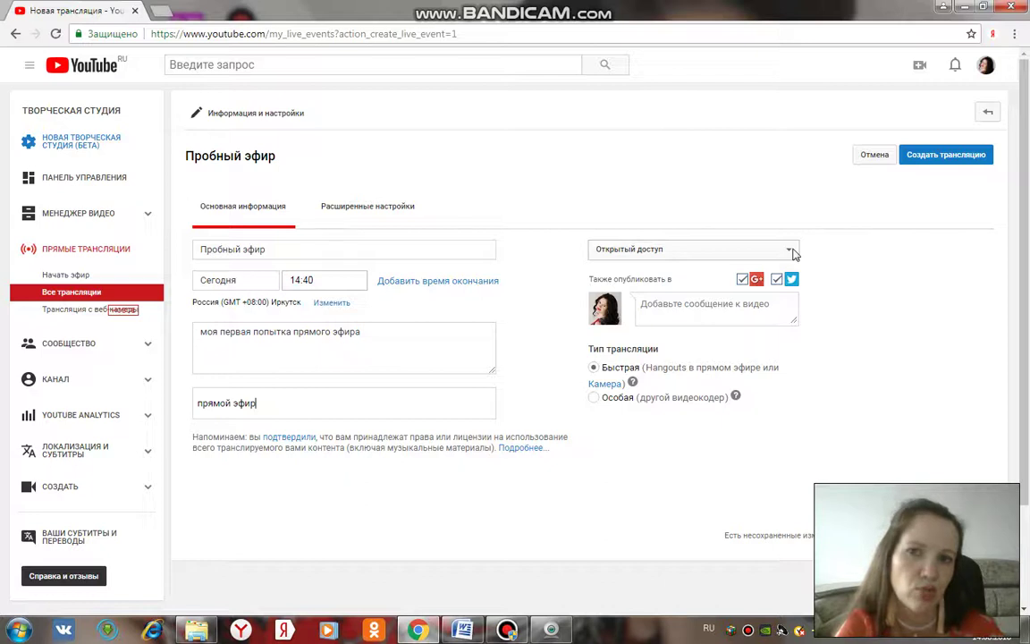
{"action": "key", "text": "Return"}
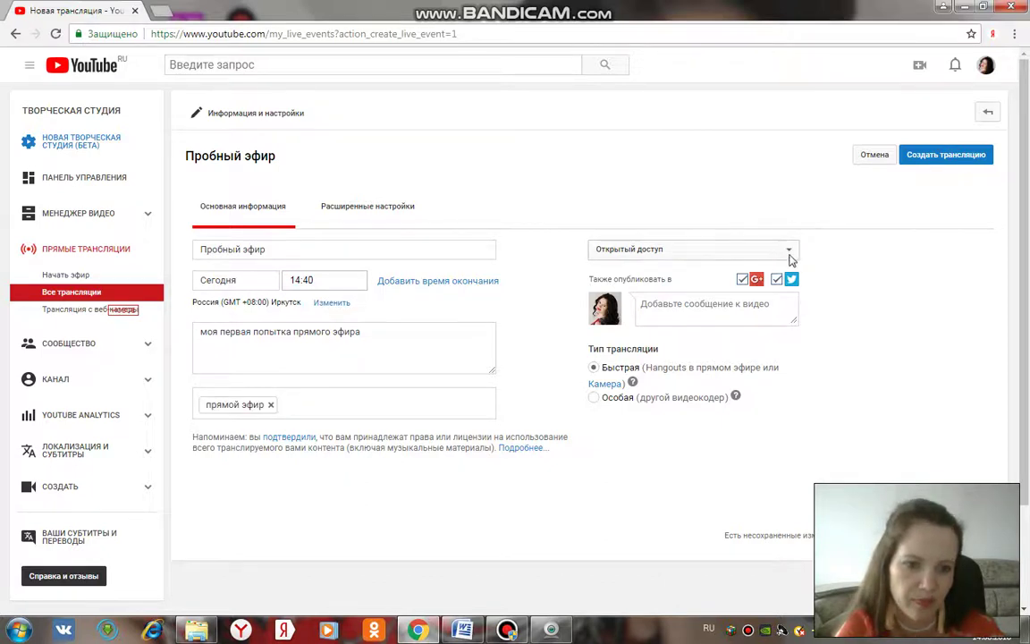
Step: Set the broadcast's visibility to "Доступ по ссылке" and create the scheduled broadcast
{"action": "left_click", "coordinate": [790, 256]}
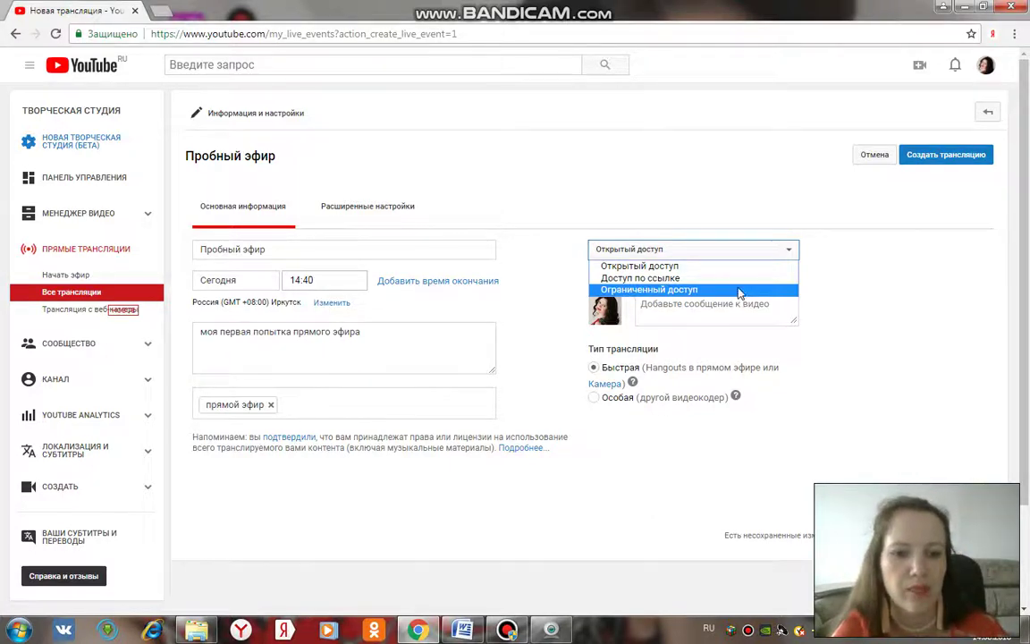
{"action": "left_click", "coordinate": [646, 278]}
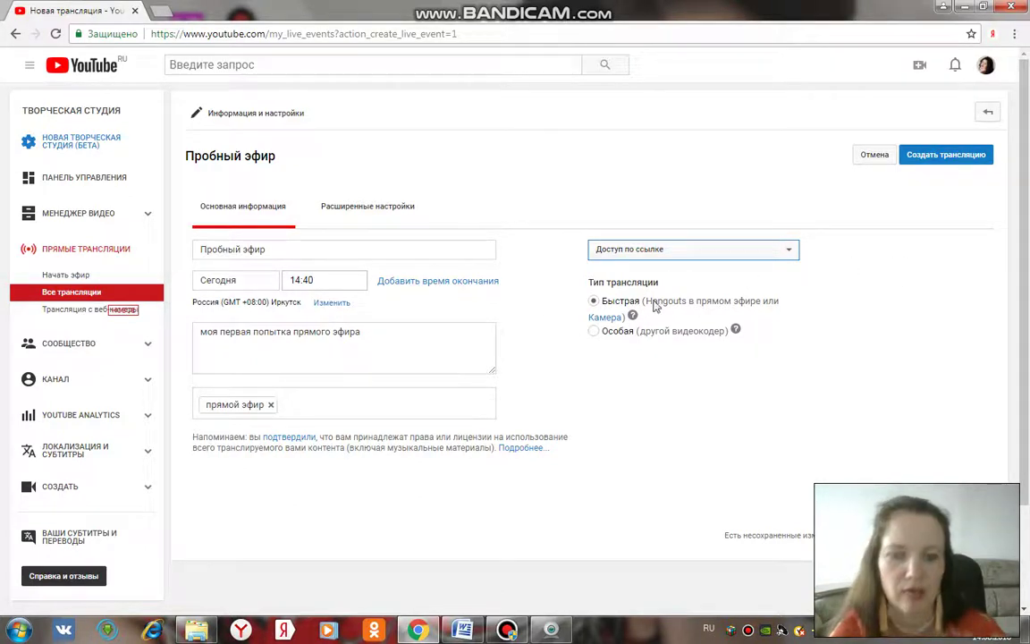
{"action": "left_click", "coordinate": [955, 161]}
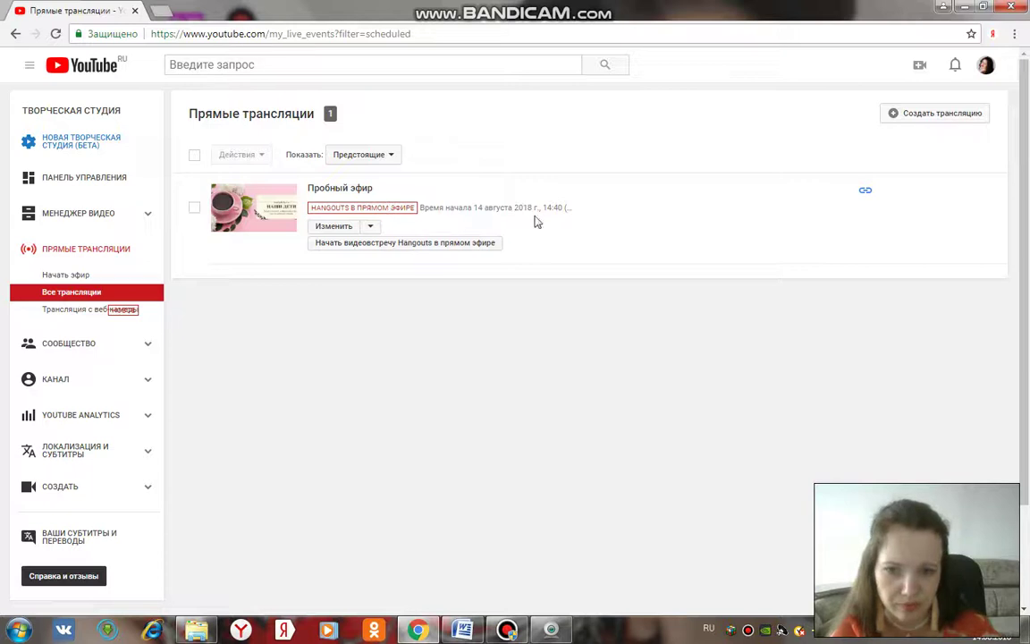
Step: Look over the watch page of the "Пробный эфир" broadcast and return to the list of upcoming broadcasts
{"action": "left_click", "coordinate": [267, 205]}
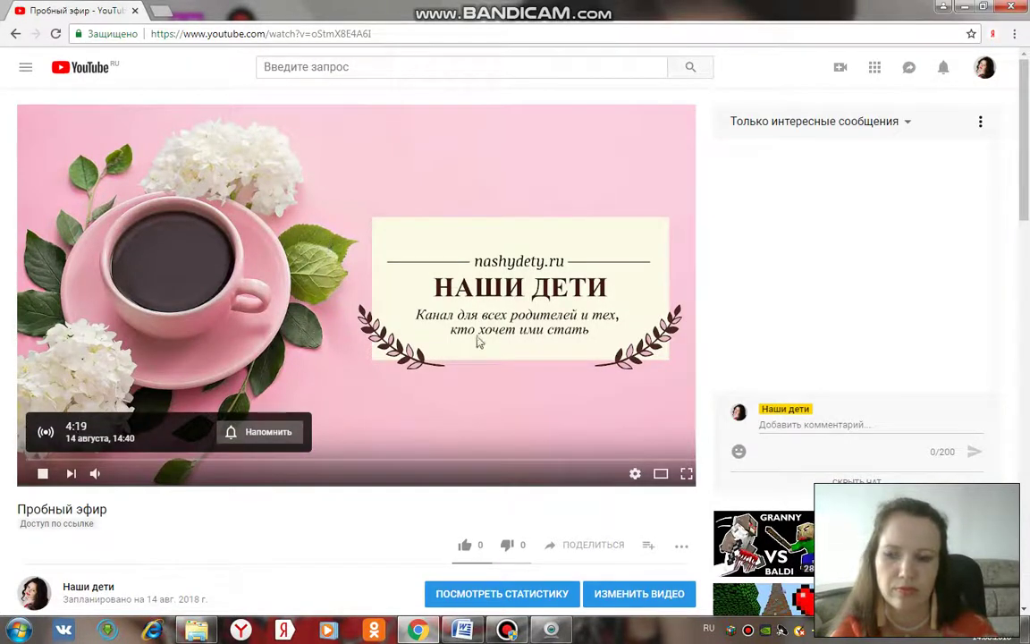
{"action": "scroll", "coordinate": [328, 242], "scroll_direction": "down", "scroll_amount": 2}
{"action": "scroll", "coordinate": [483, 336], "scroll_direction": "up", "scroll_amount": 1}
{"action": "scroll", "coordinate": [483, 335], "scroll_direction": "up", "scroll_amount": 1}
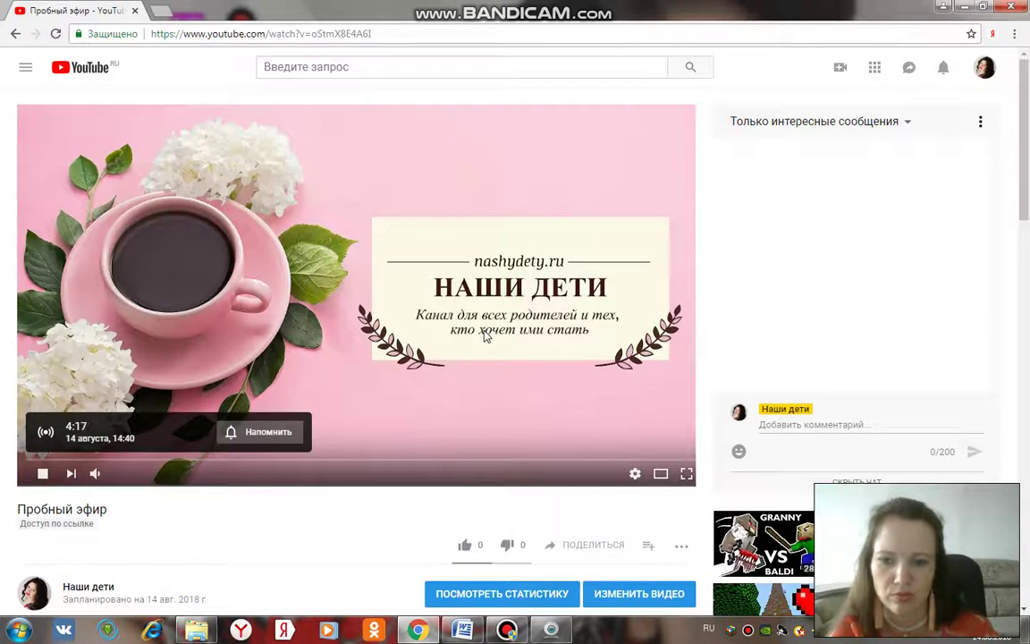
{"action": "key", "text": "alt+Left"}
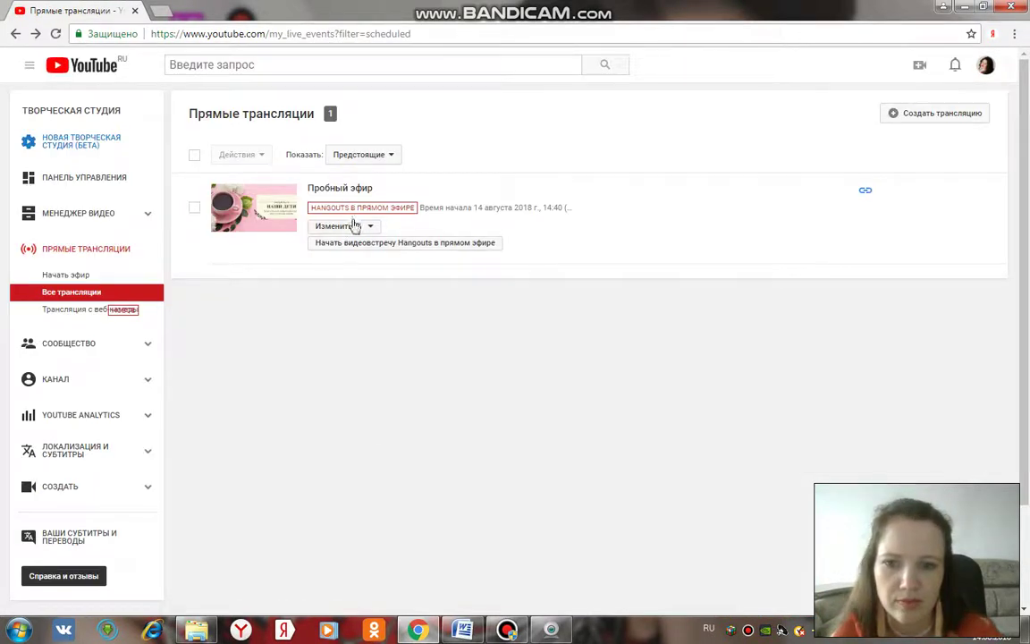
Step: Start the Hangouts on Air video meeting for "Пробный эфир" and maximize its window
{"action": "left_click", "coordinate": [389, 243]}
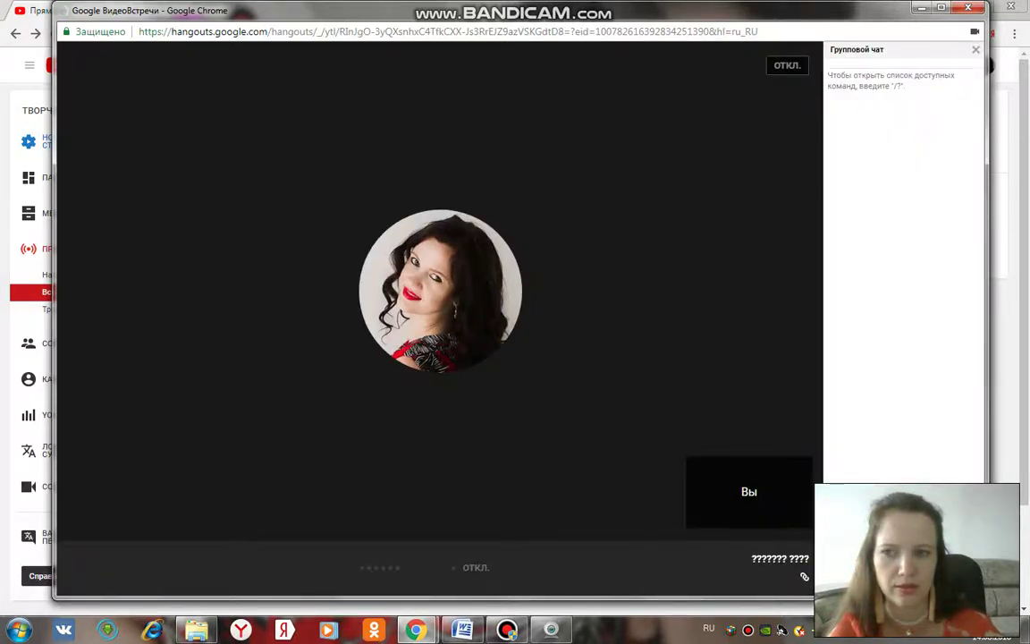
{"action": "key", "text": "super+Up"}
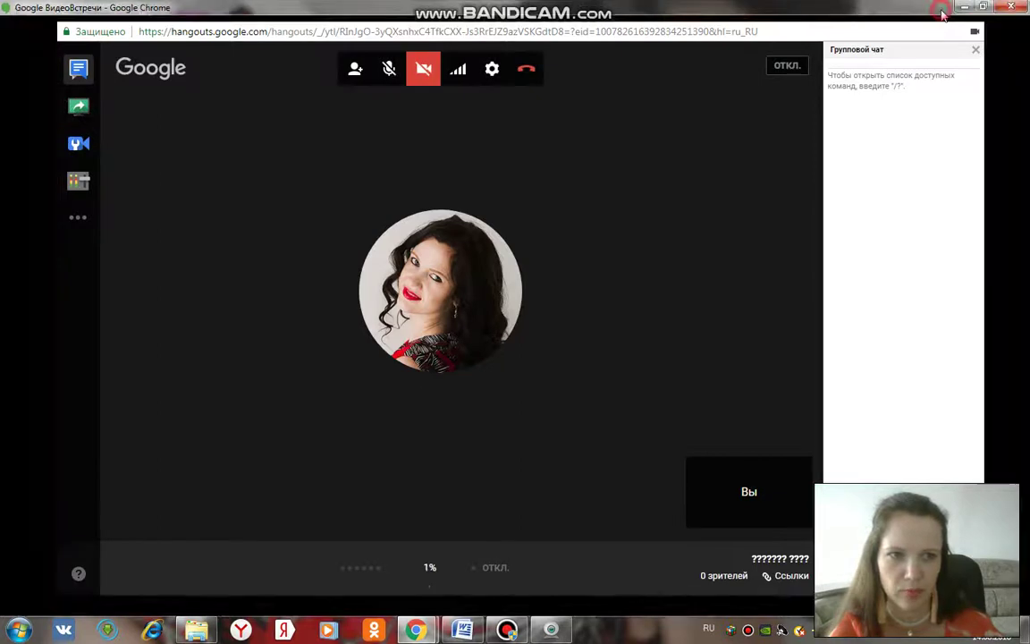